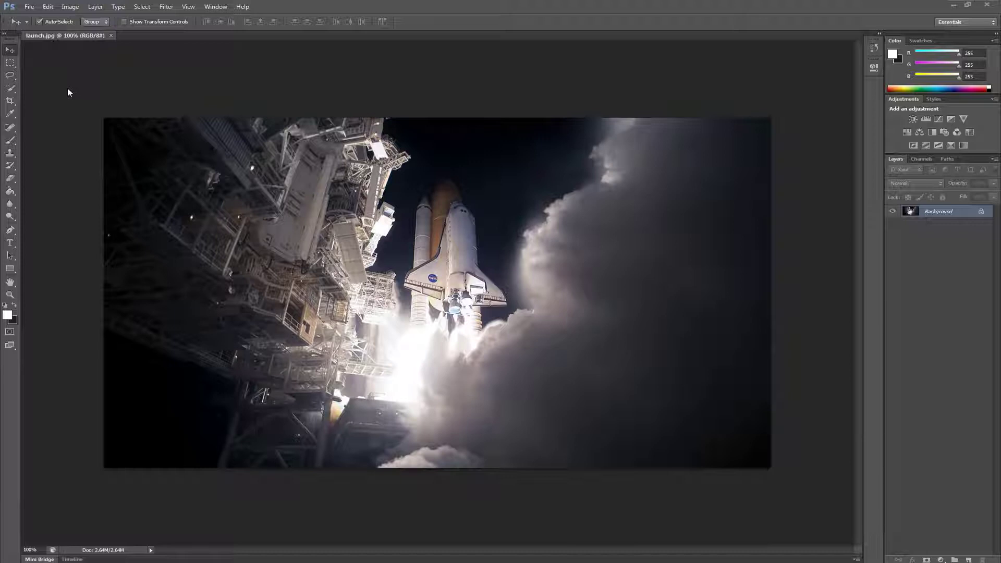
Open lens_texture01.jpg and lens_texture02.jpg from recent files, then switch to the lens_texture01.jpg tab
{"action": "left_click", "coordinate": [29, 7]}
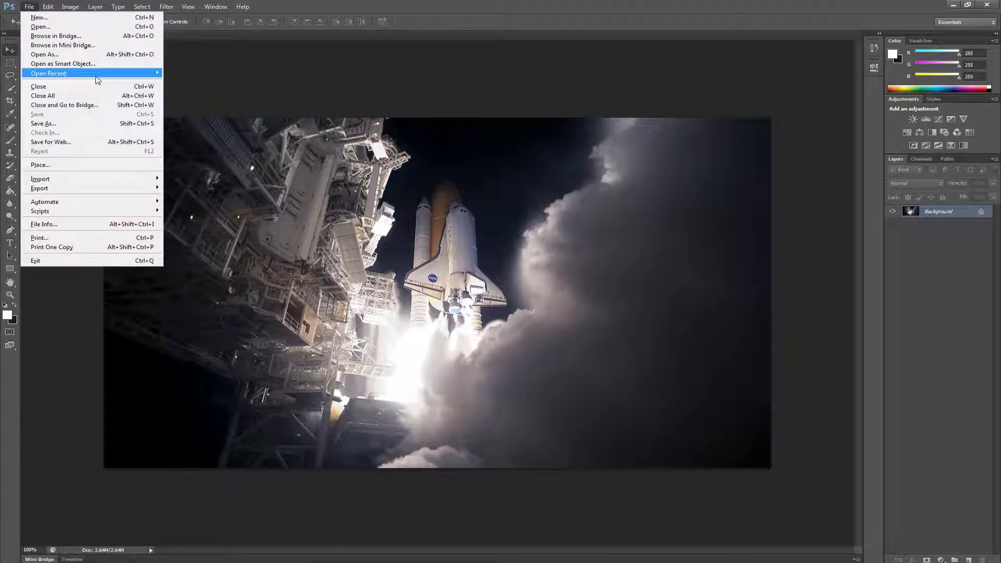
{"action": "mouse_move", "coordinate": [78, 73]}
{"action": "left_click", "coordinate": [198, 89]}
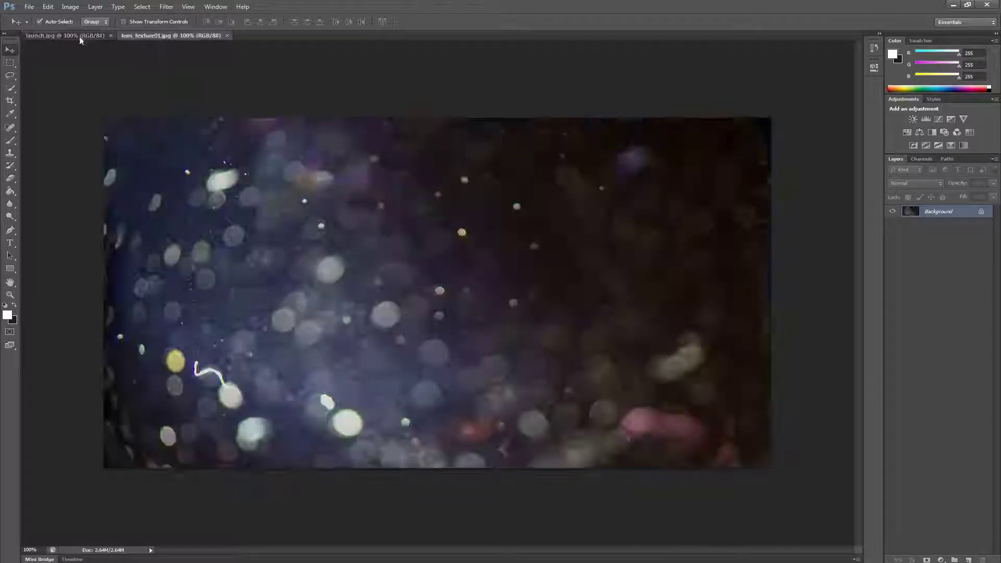
{"action": "left_click", "coordinate": [29, 6]}
{"action": "mouse_move", "coordinate": [91, 73]}
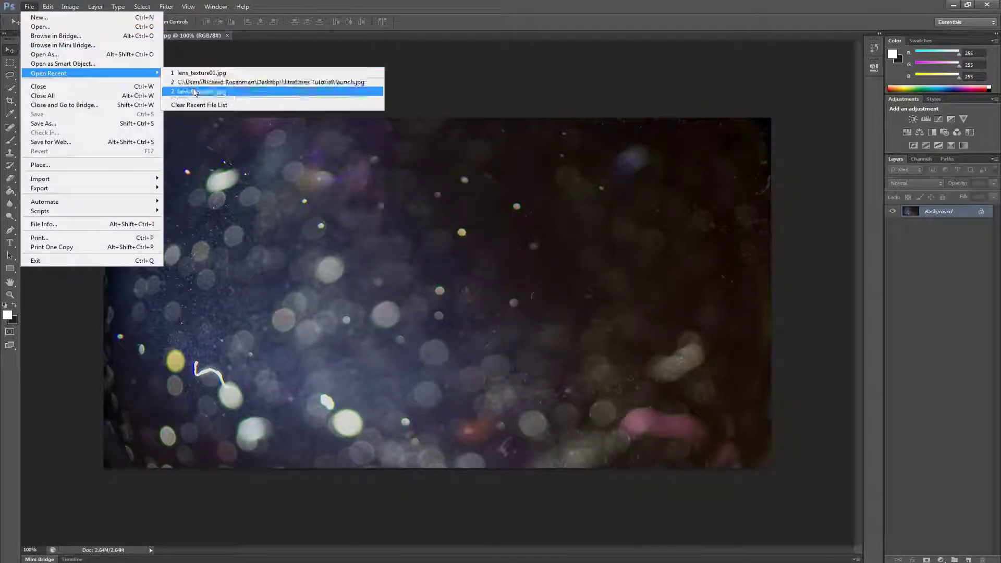
{"action": "left_click", "coordinate": [193, 91]}
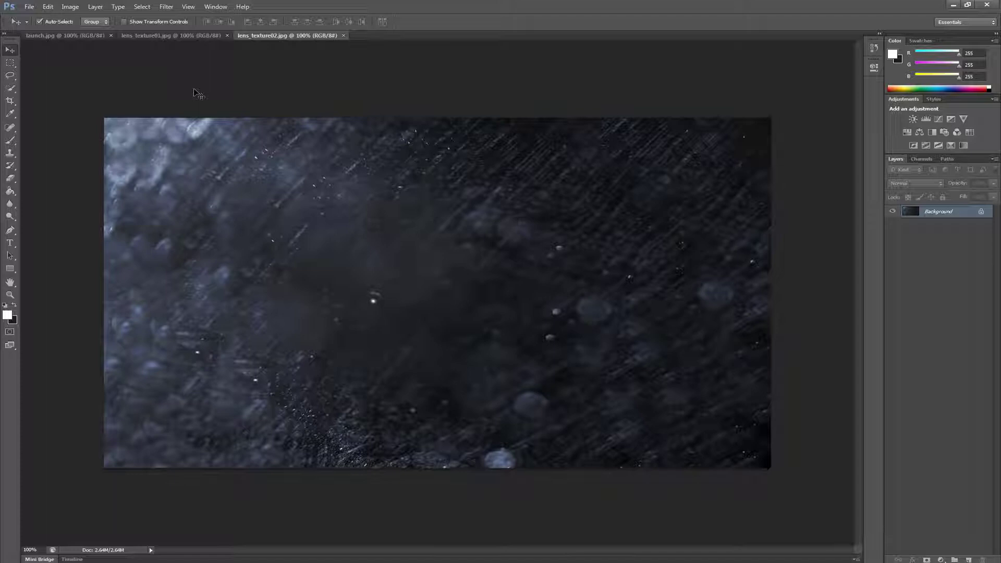
{"action": "left_click", "coordinate": [195, 36]}
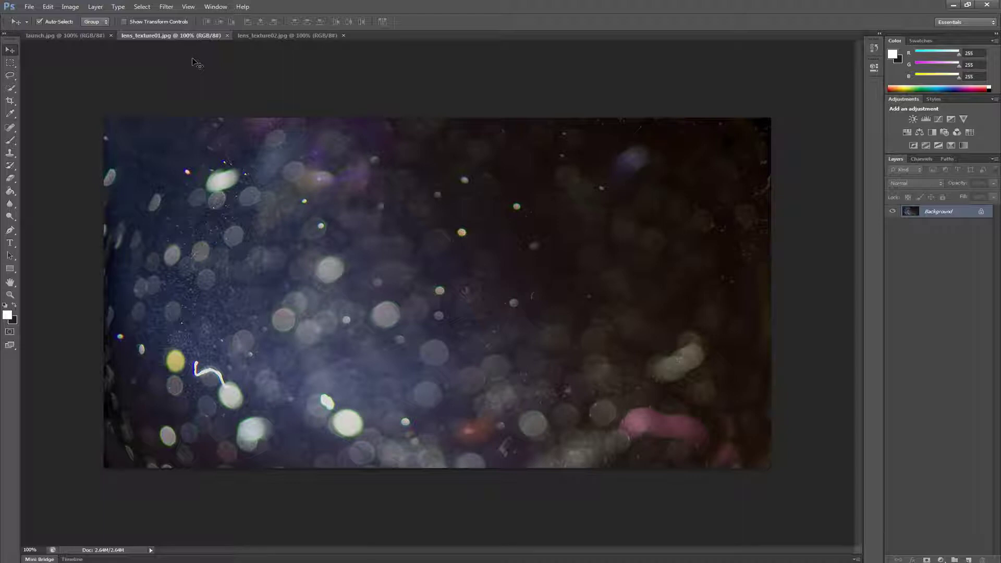
Select all of lens_texture01, copy it, and switch back to launch.jpg
{"action": "left_click", "coordinate": [141, 6]}
{"action": "left_click", "coordinate": [145, 17]}
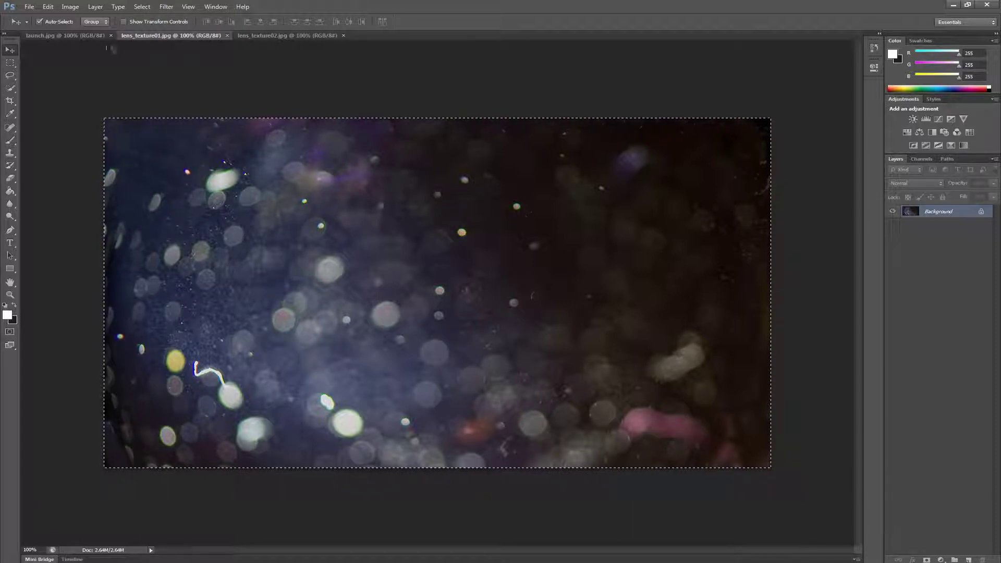
{"action": "left_click", "coordinate": [48, 6]}
{"action": "left_click", "coordinate": [71, 73]}
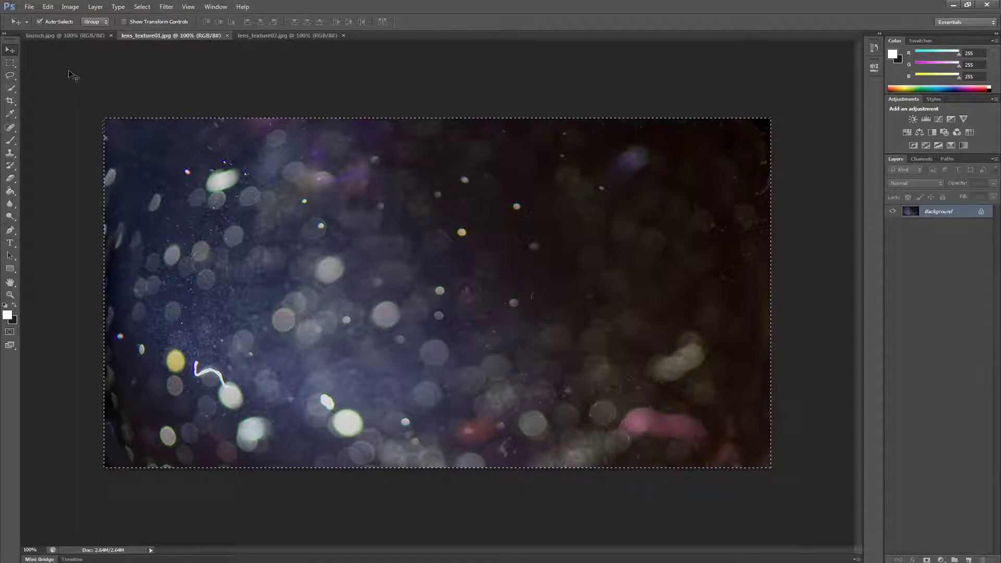
{"action": "left_click", "coordinate": [72, 36]}
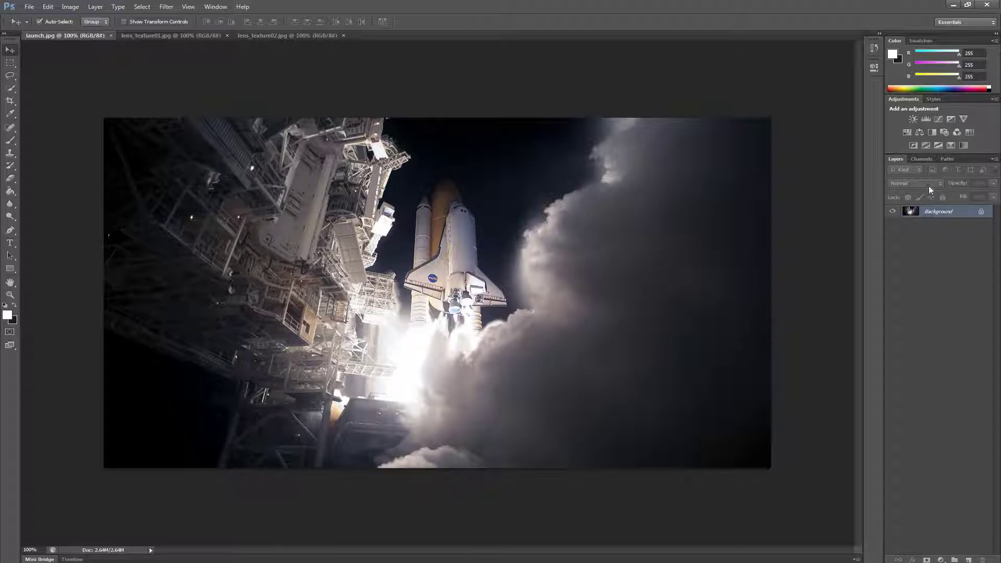
In the Channels panel, create a new channel named 'Lens Texture 01' and paste the copied texture into it
{"action": "left_click", "coordinate": [921, 159]}
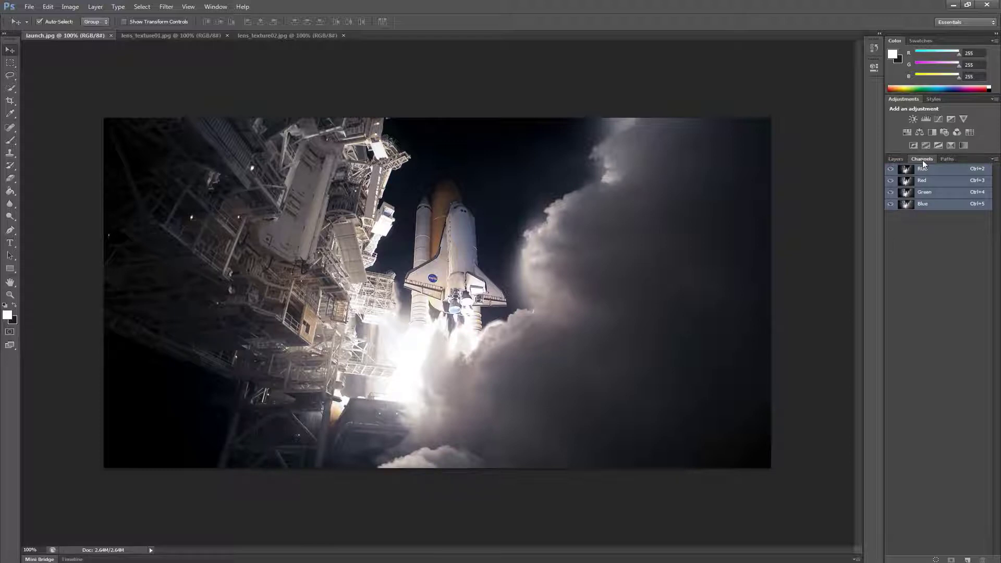
{"action": "left_click", "coordinate": [995, 159]}
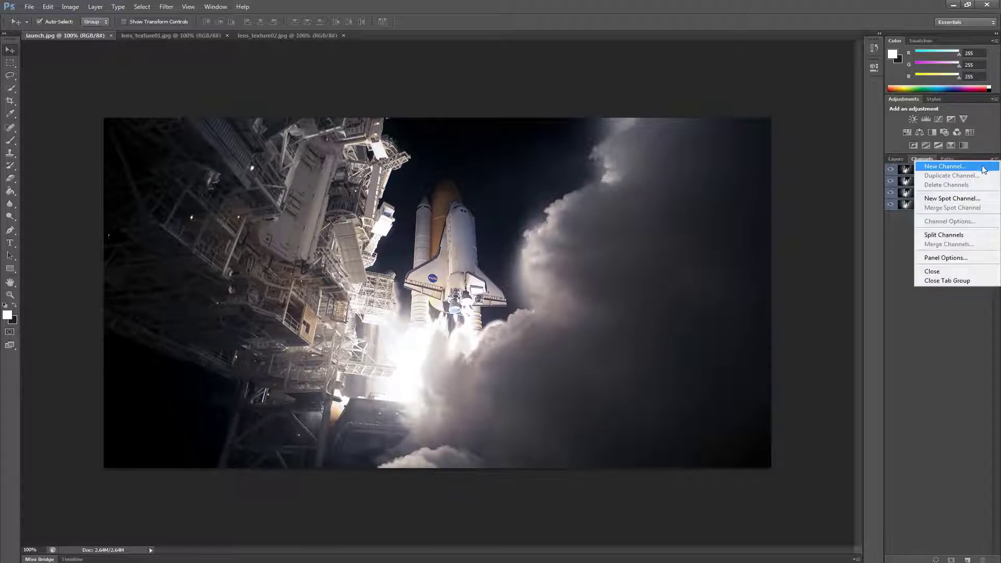
{"action": "left_click", "coordinate": [982, 166]}
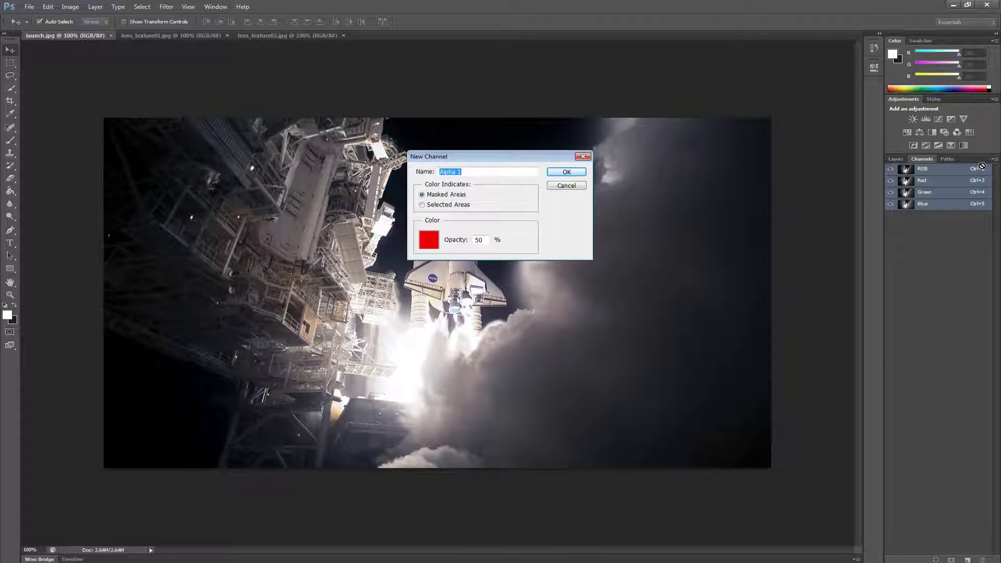
{"action": "type", "text": "Lens Texture 01"}
{"action": "left_click", "coordinate": [566, 172]}
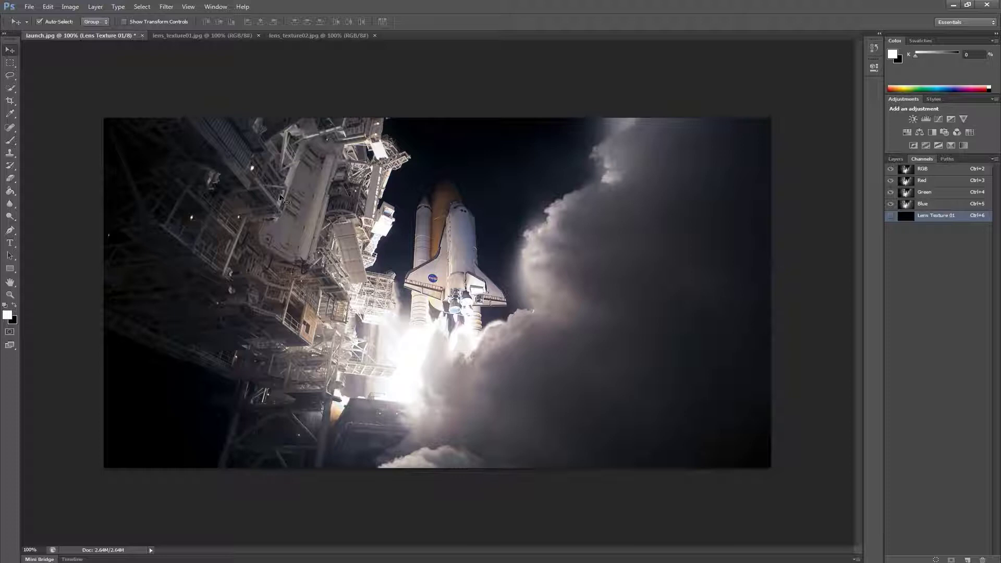
{"action": "left_click", "coordinate": [47, 6]}
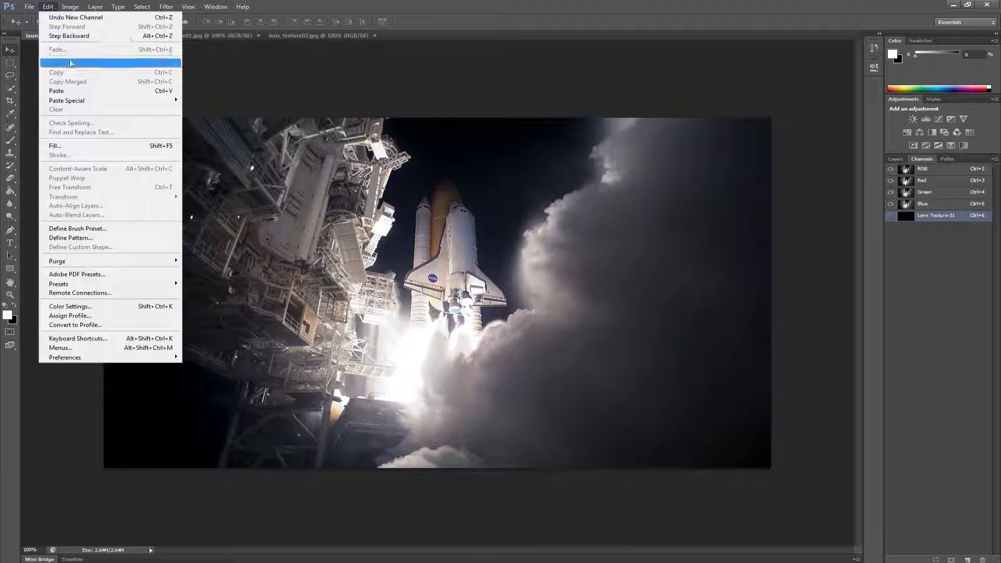
{"action": "left_click", "coordinate": [69, 89]}
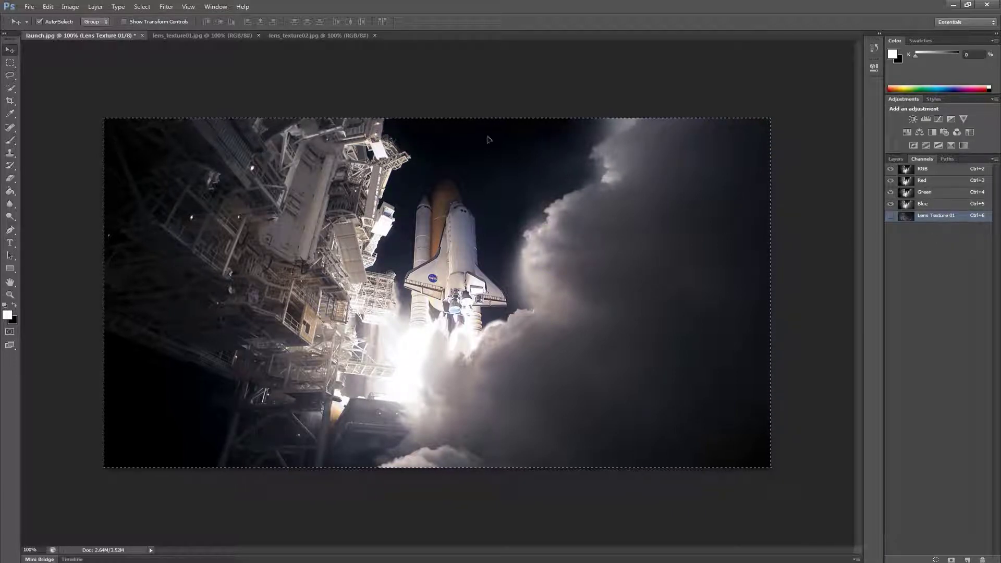
Select all of lens_texture02, copy it, and return to launch.jpg
{"action": "left_click", "coordinate": [315, 38]}
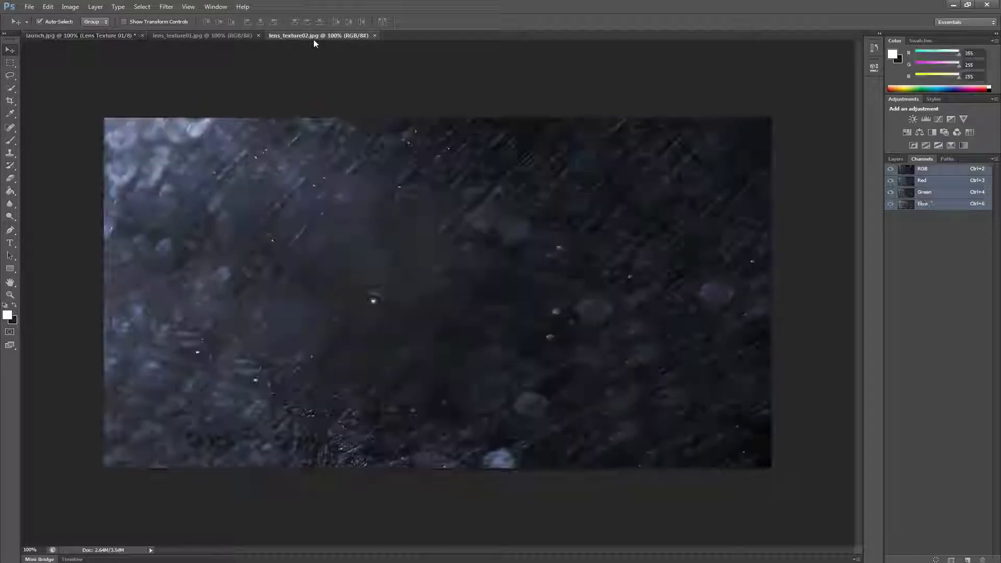
{"action": "left_click", "coordinate": [152, 8]}
{"action": "left_click", "coordinate": [149, 17]}
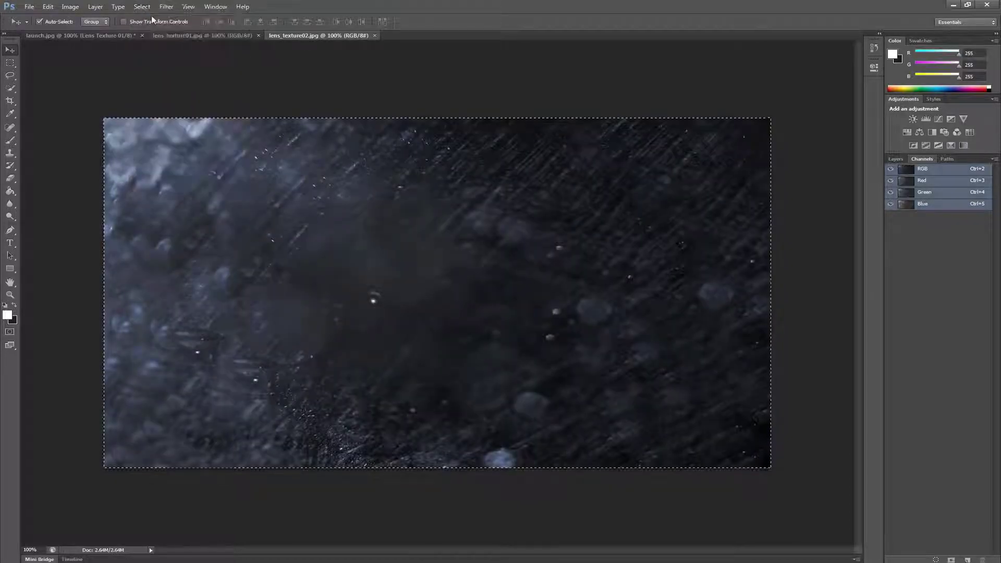
{"action": "left_click", "coordinate": [48, 7]}
{"action": "left_click", "coordinate": [67, 71]}
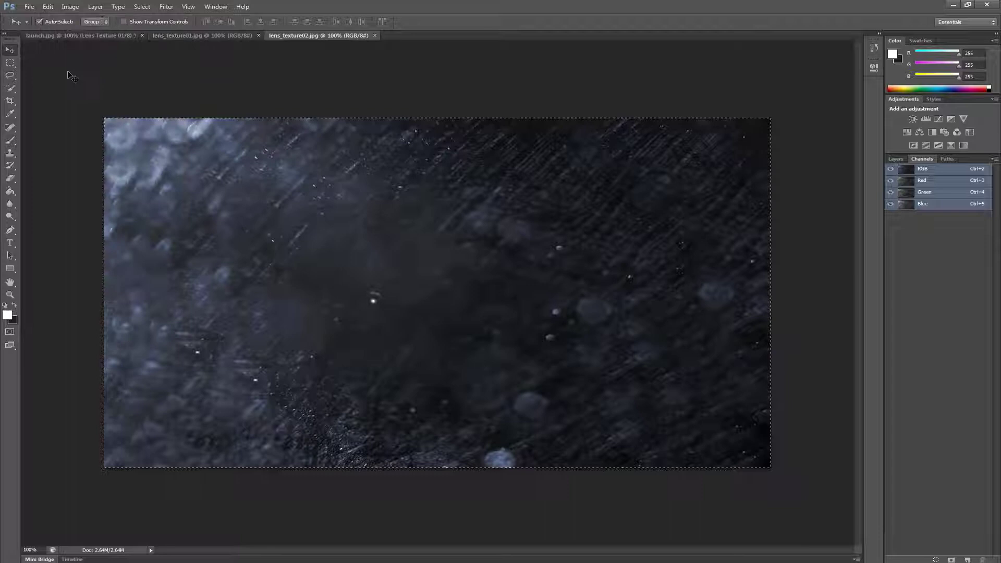
{"action": "left_click", "coordinate": [67, 36]}
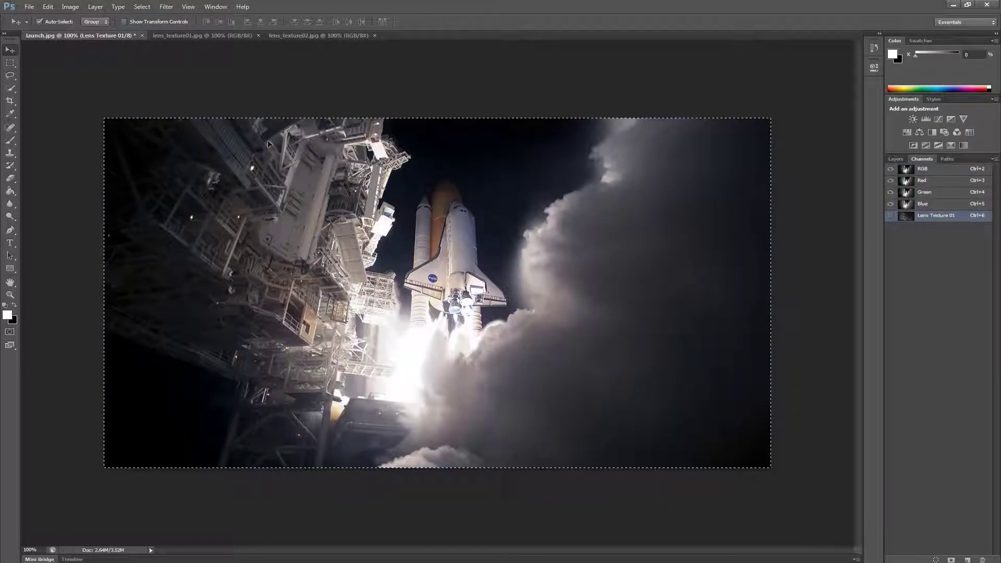
Create a new channel named 'Lens Texture 02' and paste the copied texture into it
{"action": "left_click", "coordinate": [994, 159]}
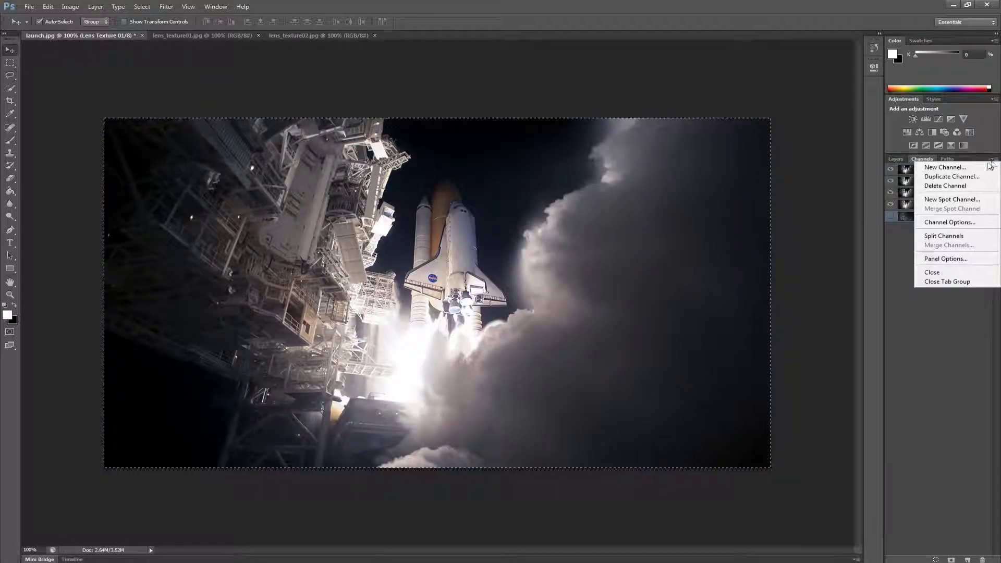
{"action": "left_click", "coordinate": [984, 169]}
{"action": "type", "text": "Len"}
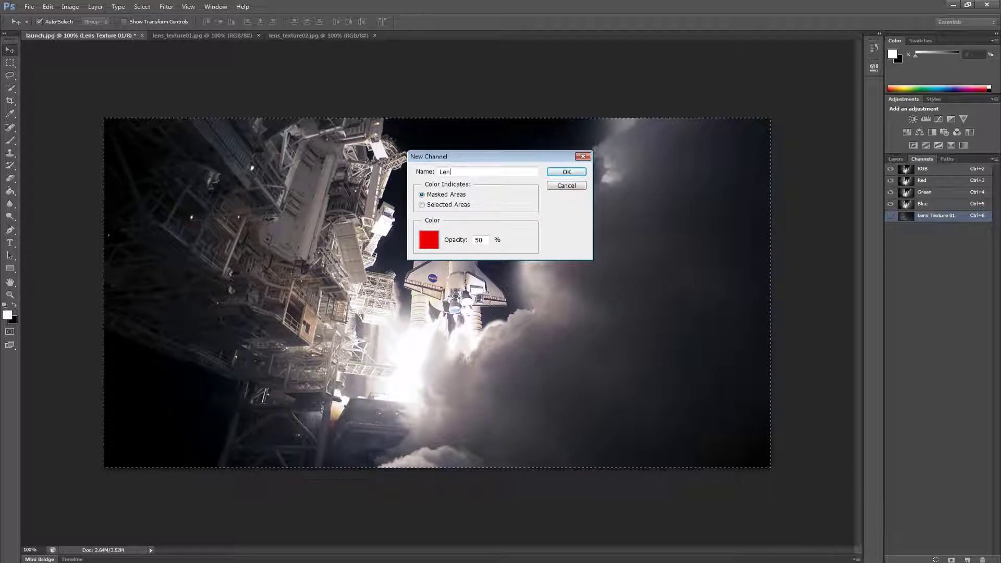
{"action": "type", "text": "s Texture 02"}
{"action": "left_click", "coordinate": [566, 172]}
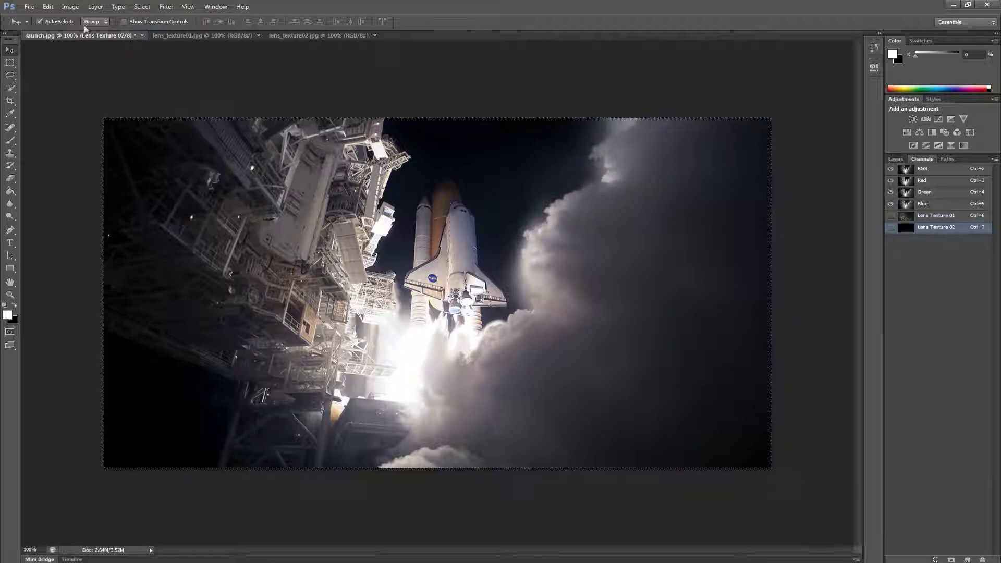
{"action": "left_click", "coordinate": [48, 7]}
{"action": "left_click", "coordinate": [65, 84]}
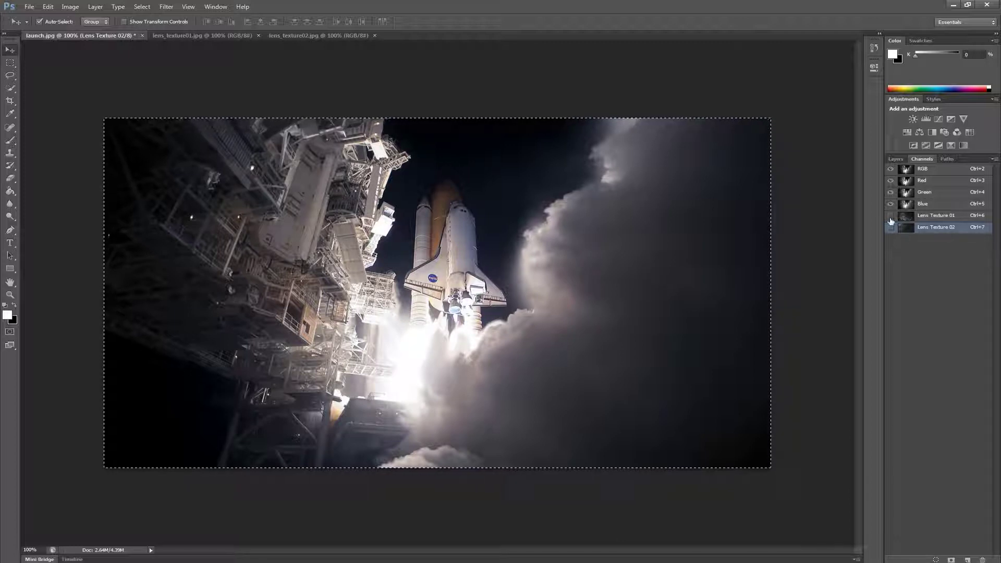
Show both Lens Texture channels as overlays, swap colours, reactivate the RGB channels, then open the Filter menu
{"action": "left_click", "coordinate": [890, 215]}
{"action": "left_click", "coordinate": [891, 228]}
{"action": "key", "text": "x"}
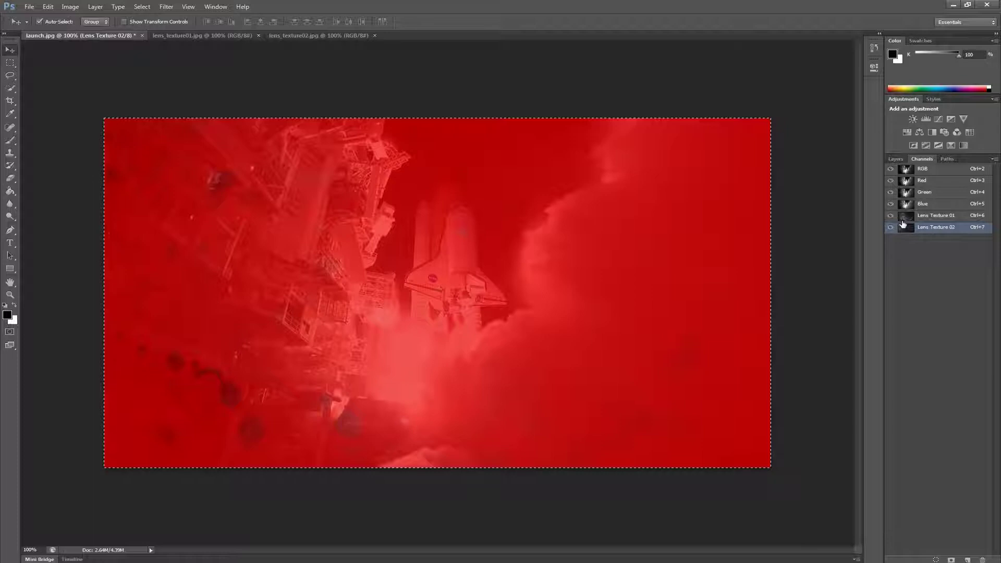
{"action": "left_click", "coordinate": [928, 216], "text": "shift"}
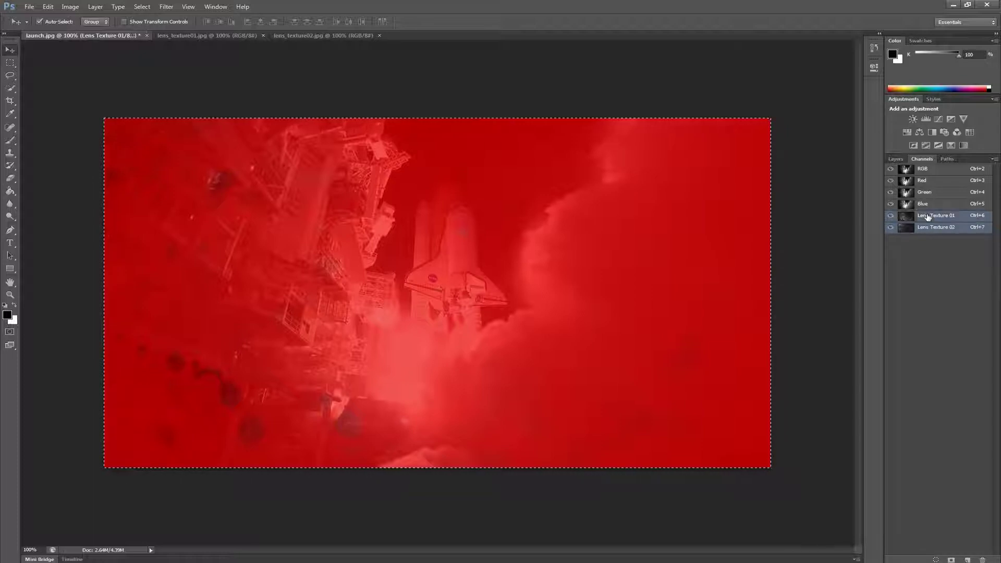
{"action": "left_click", "coordinate": [940, 171], "text": "shift"}
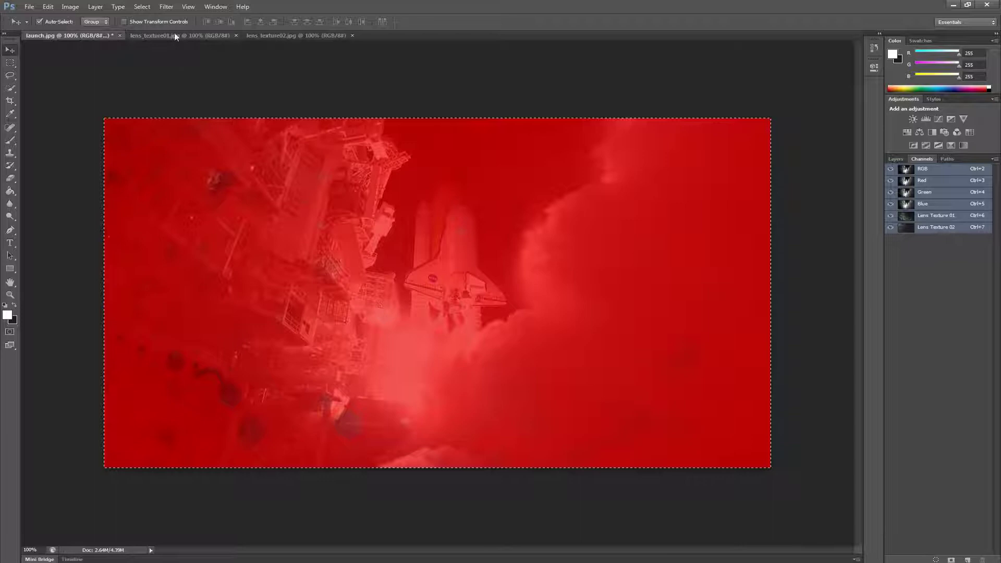
{"action": "left_click", "coordinate": [165, 7]}
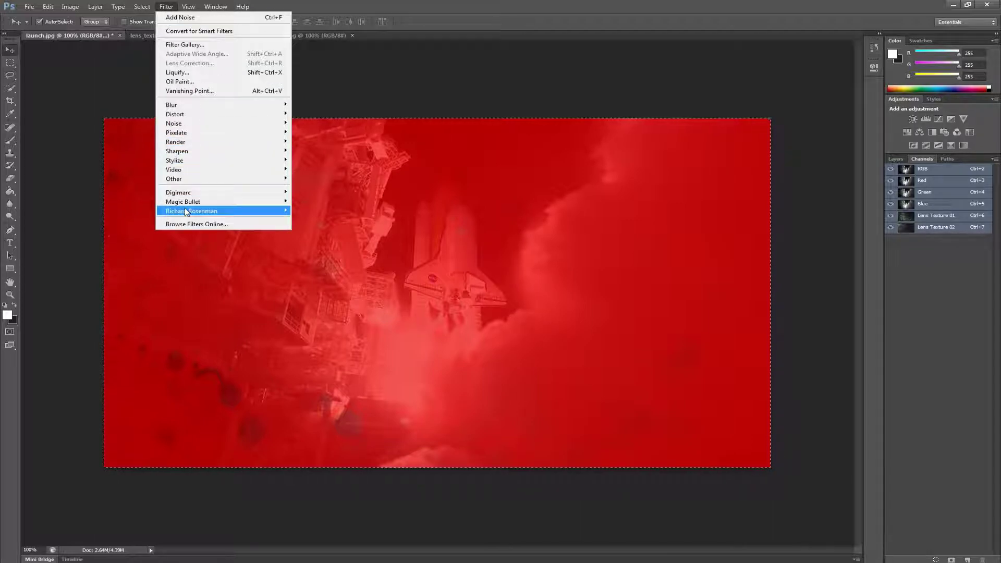
Launch Richard Rosenman Ultraflares, enable the lens texture using Alpha 1, and preview against black
{"action": "mouse_move", "coordinate": [188, 210]}
{"action": "left_click", "coordinate": [78, 266]}
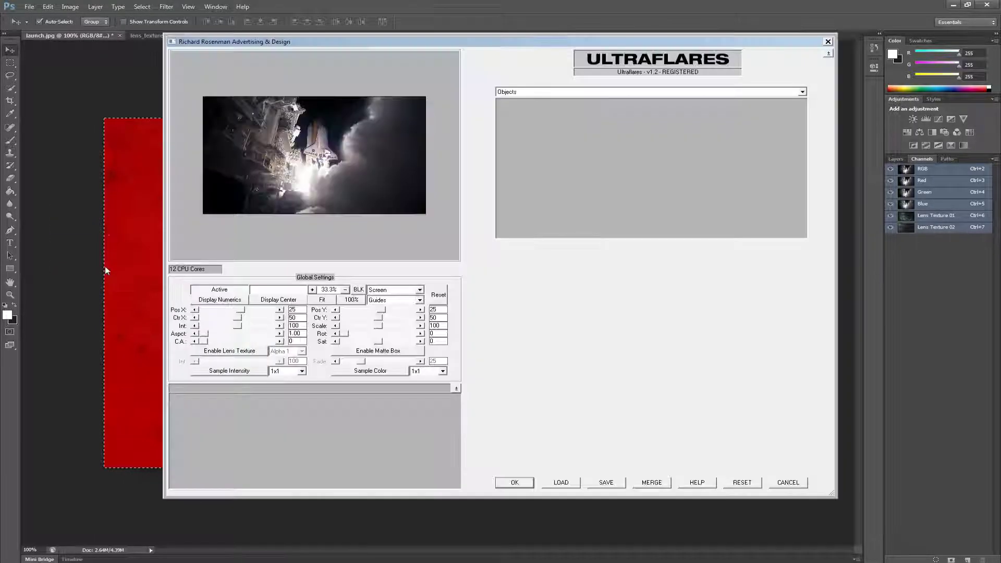
{"action": "left_click", "coordinate": [244, 353]}
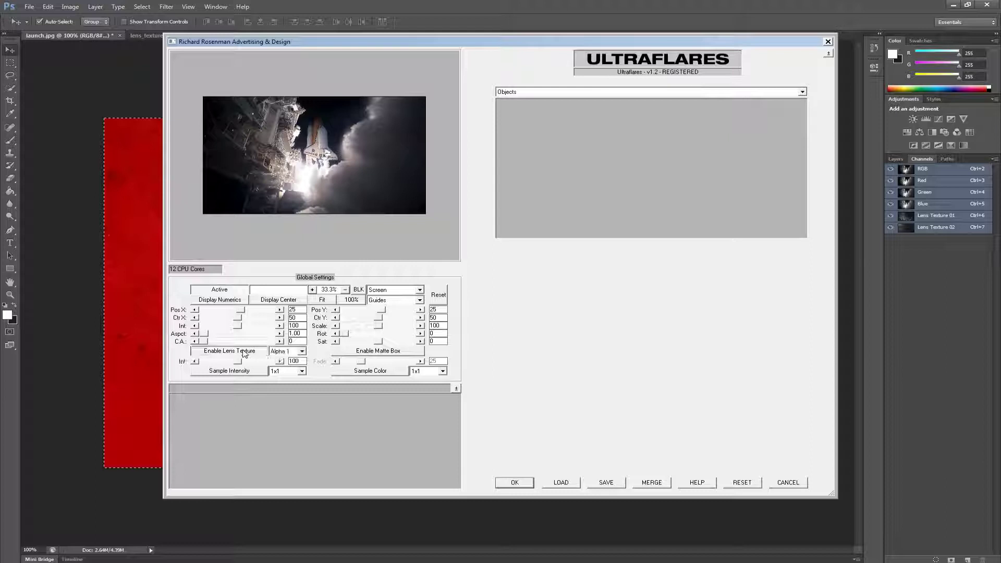
{"action": "left_click", "coordinate": [303, 352]}
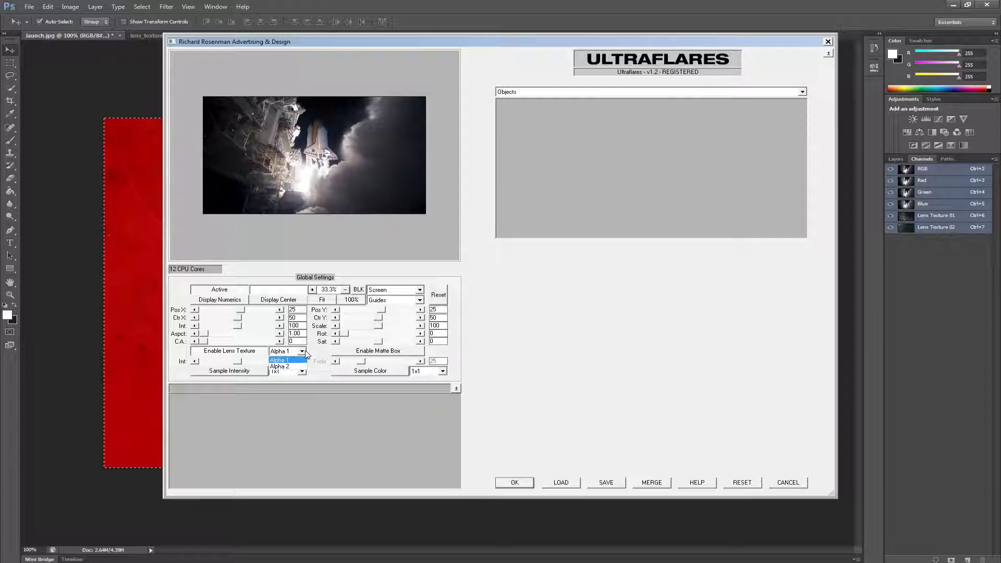
{"action": "left_click", "coordinate": [304, 351]}
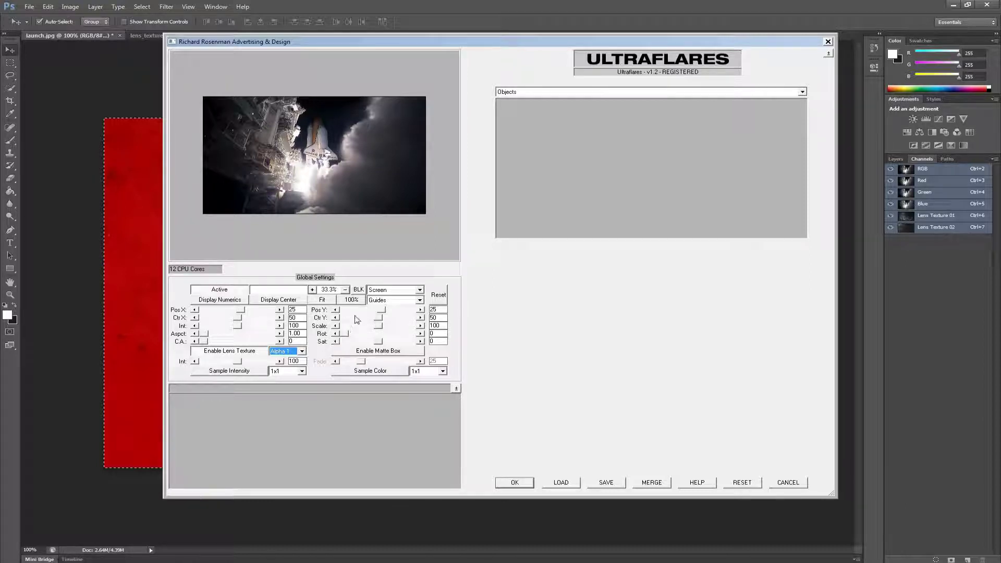
{"action": "left_click", "coordinate": [360, 291]}
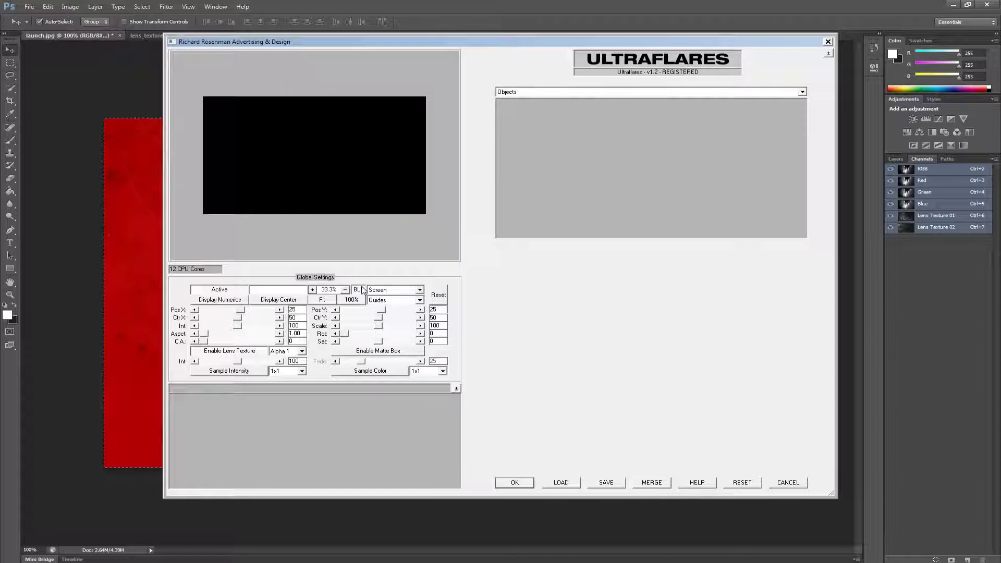
Add a Glow object, move it left, and set its gamma to 22 and scale to 126
{"action": "left_click", "coordinate": [537, 92]}
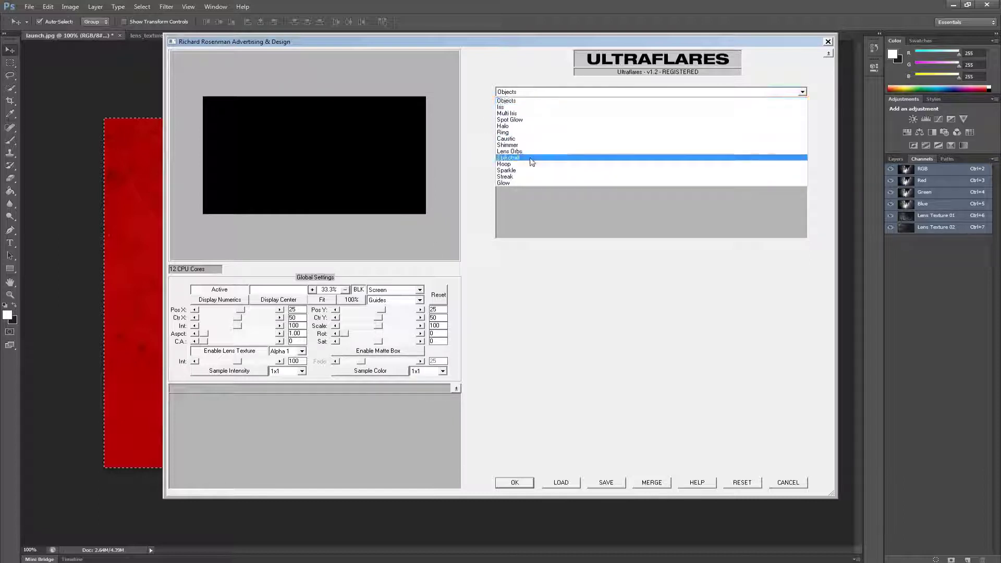
{"action": "left_click", "coordinate": [528, 183]}
{"action": "left_click_drag", "start_coordinate": [304, 118], "coordinate": [294, 159]}
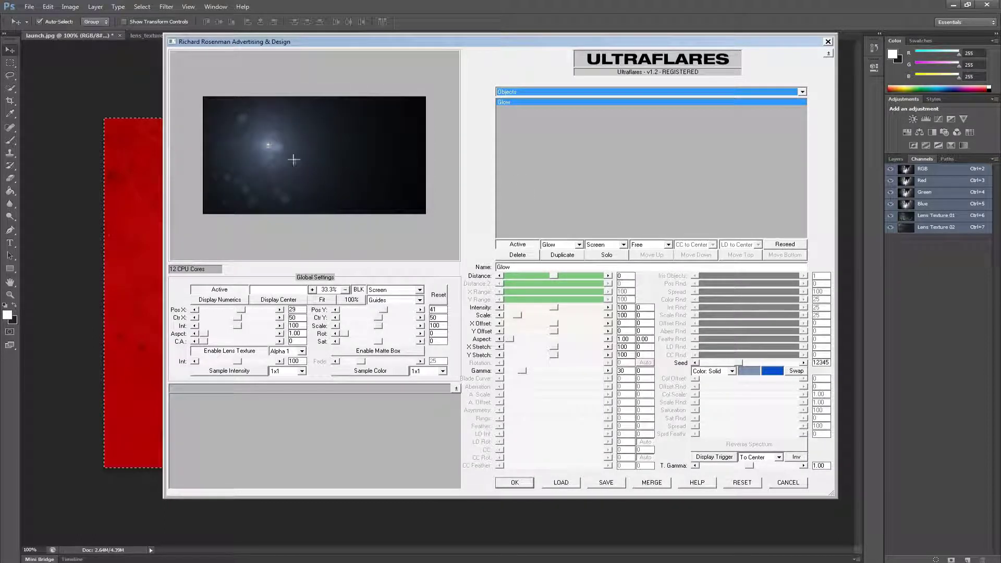
{"action": "left_click", "coordinate": [522, 371]}
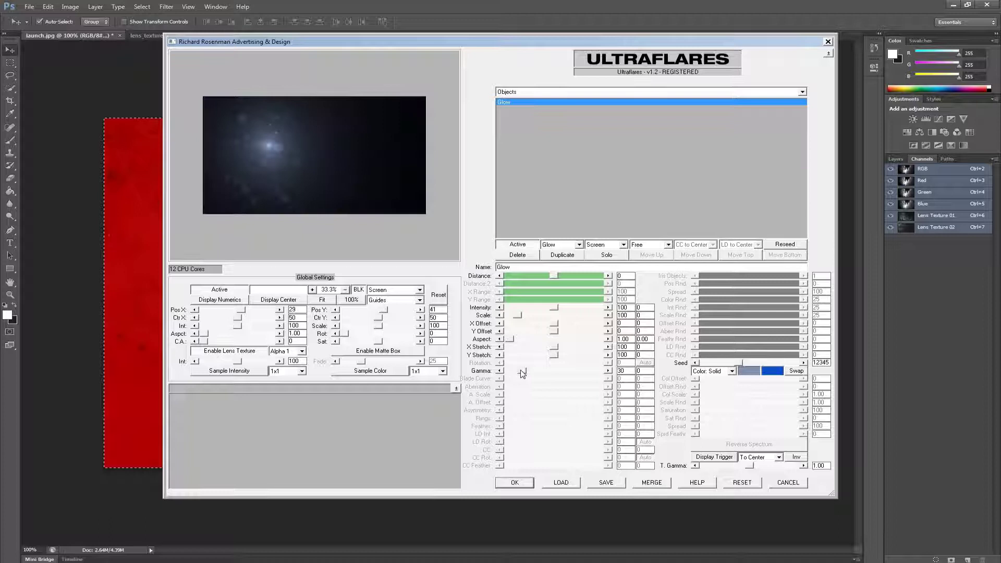
{"action": "left_click_drag", "start_coordinate": [521, 373], "coordinate": [518, 371]}
{"action": "left_click_drag", "start_coordinate": [518, 316], "coordinate": [562, 309]}
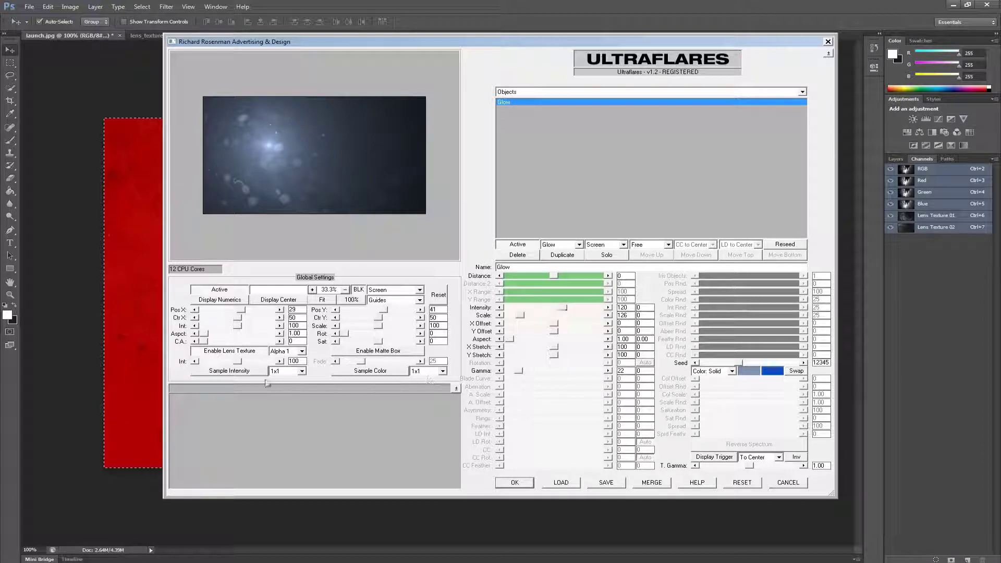
Set lens texture intensity to 99, switch the texture to Alpha 2, and nudge the flare up-left
{"action": "mouse_move", "coordinate": [237, 366]}
{"action": "left_mouse_down"}
{"action": "mouse_move", "coordinate": [214, 366]}
{"action": "mouse_move", "coordinate": [263, 367]}
{"action": "mouse_move", "coordinate": [235, 365]}
{"action": "left_mouse_up"}
{"action": "left_click", "coordinate": [301, 352]}
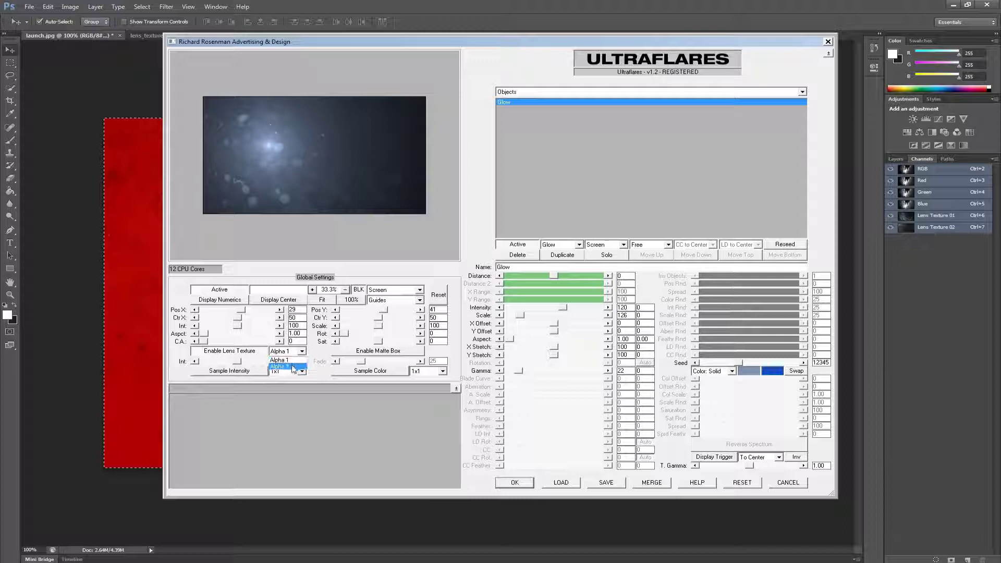
{"action": "left_click", "coordinate": [287, 366]}
{"action": "mouse_move", "coordinate": [261, 143]}
{"action": "left_mouse_down"}
{"action": "mouse_move", "coordinate": [230, 123]}
{"action": "mouse_move", "coordinate": [264, 174]}
{"action": "mouse_move", "coordinate": [354, 176]}
{"action": "mouse_move", "coordinate": [295, 123]}
{"action": "mouse_move", "coordinate": [251, 130]}
{"action": "left_mouse_up"}
Switch the lens texture back to Alpha 1, then turn it off to compare
{"action": "left_click", "coordinate": [281, 351]}
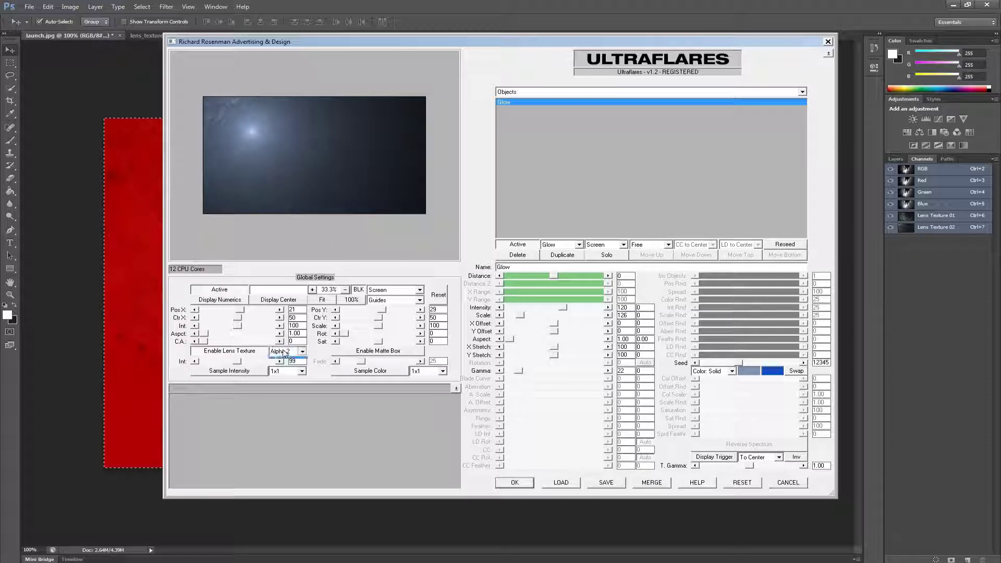
{"action": "left_click", "coordinate": [282, 360]}
{"action": "left_click", "coordinate": [250, 353]}
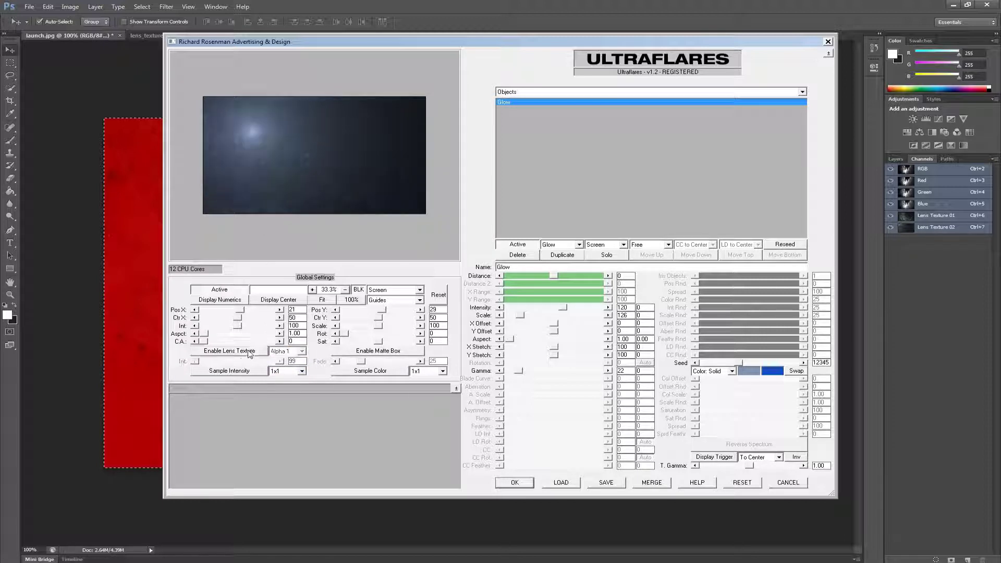
Re-enable the lens texture, load Amethyst Anamorphic.flr from Stylized Flares, and reposition the flare
{"action": "left_click", "coordinate": [249, 352]}
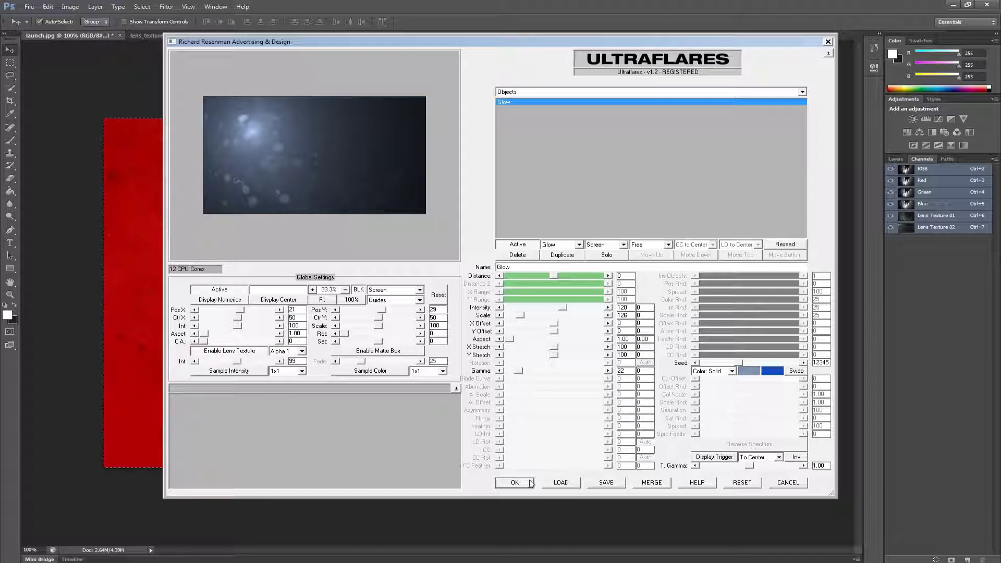
{"action": "left_click", "coordinate": [557, 484]}
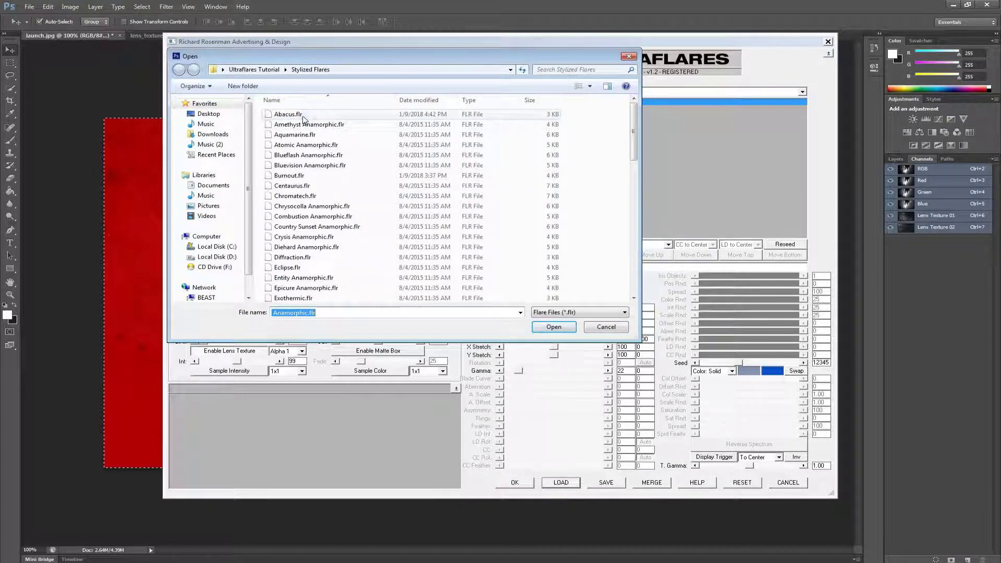
{"action": "double_click", "coordinate": [304, 116]}
{"action": "mouse_move", "coordinate": [250, 130]}
{"action": "left_mouse_down"}
{"action": "mouse_move", "coordinate": [255, 173]}
{"action": "mouse_move", "coordinate": [344, 151]}
{"action": "mouse_move", "coordinate": [334, 172]}
{"action": "mouse_move", "coordinate": [355, 136]}
{"action": "mouse_move", "coordinate": [248, 127]}
{"action": "left_mouse_up"}
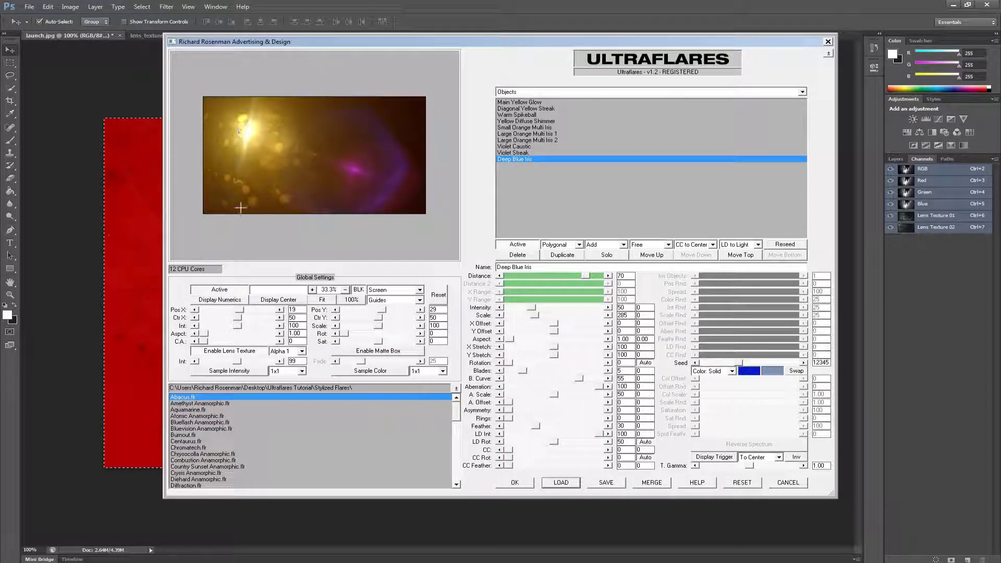
{"action": "left_click", "coordinate": [218, 403]}
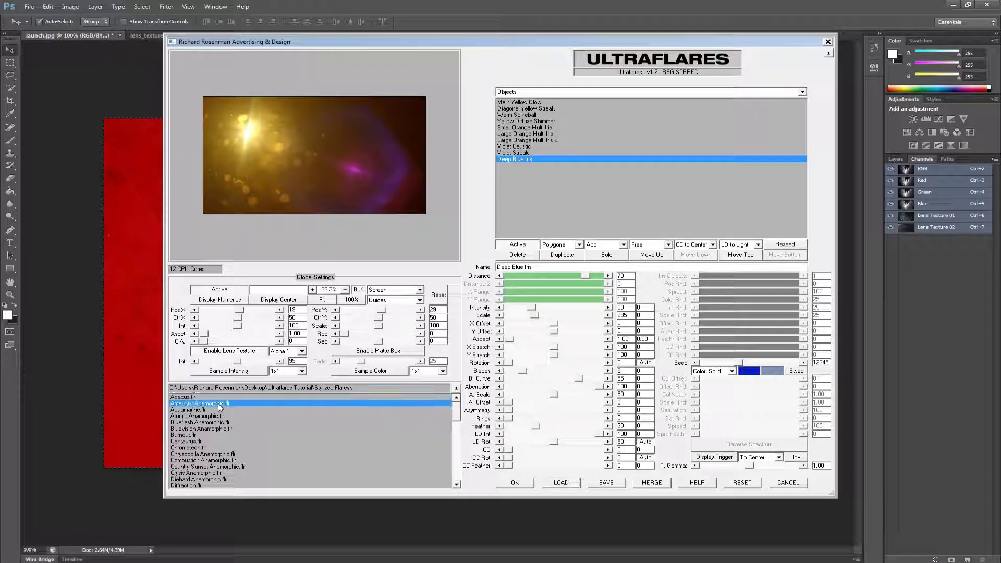
{"action": "left_click_drag", "start_coordinate": [257, 146], "coordinate": [242, 127]}
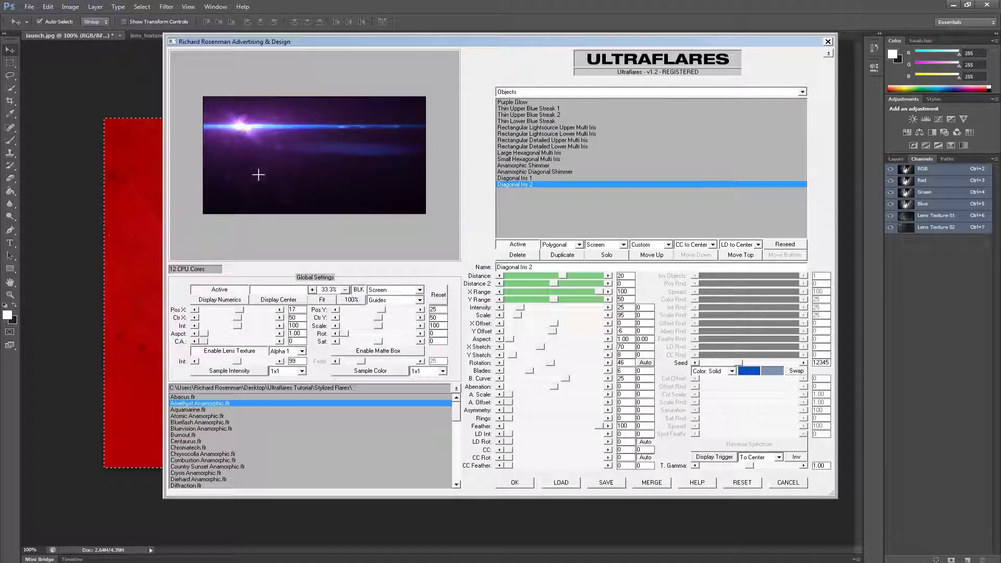
Turn off the black preview, move the flare onto the shuttle's exhaust, scale it to 70, and apply it
{"action": "left_click", "coordinate": [360, 291]}
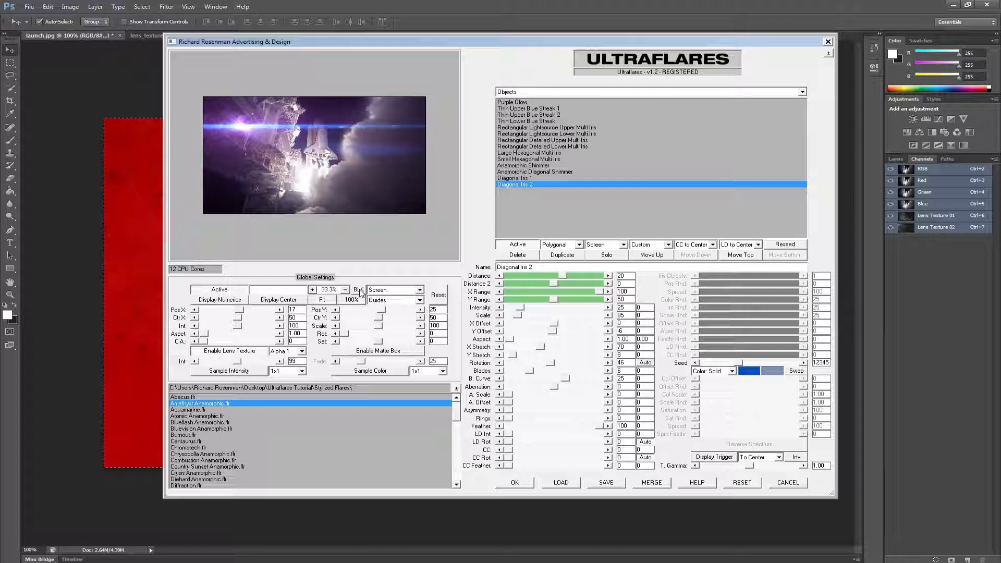
{"action": "left_click_drag", "start_coordinate": [241, 127], "coordinate": [315, 169]}
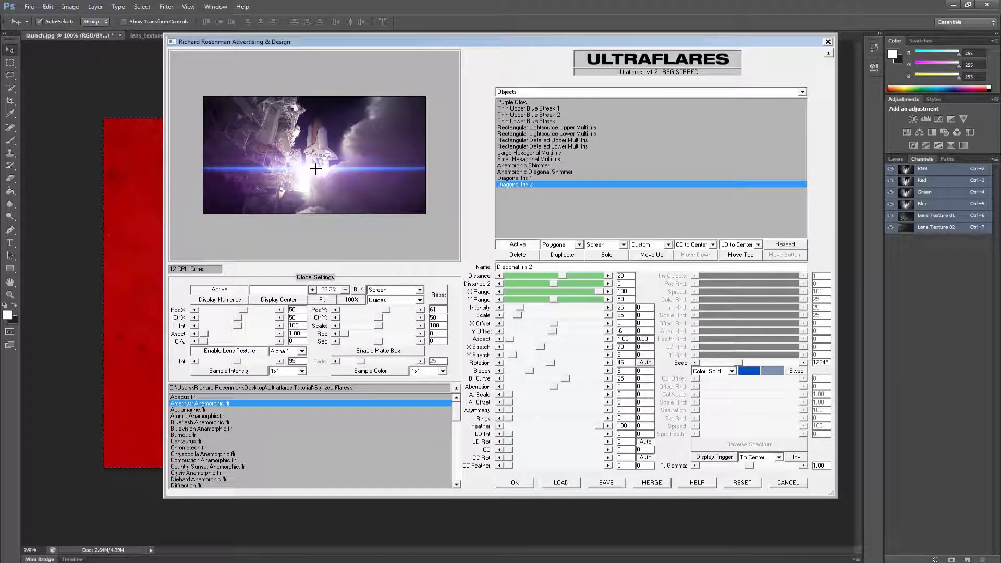
{"action": "left_click_drag", "start_coordinate": [378, 326], "coordinate": [368, 328]}
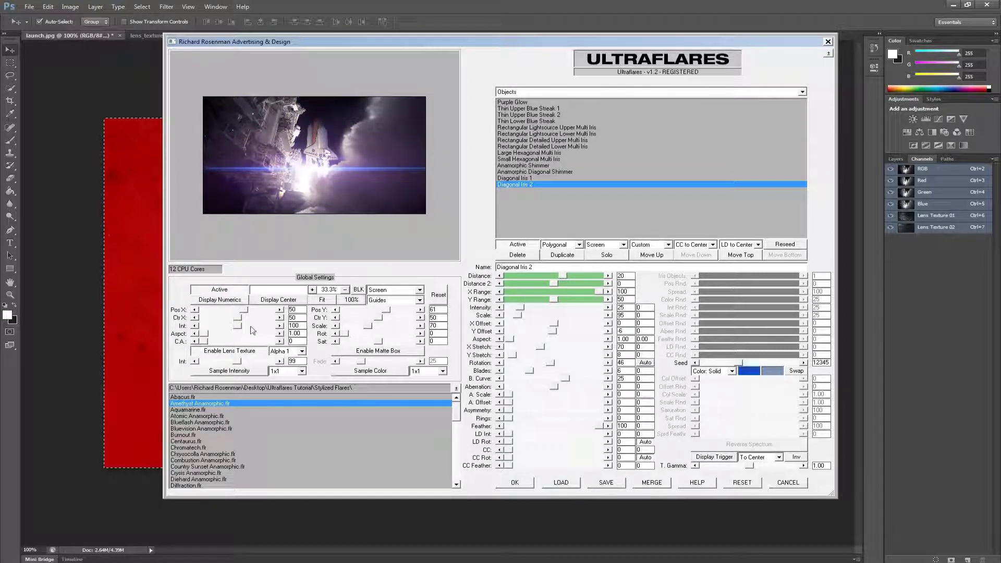
{"action": "left_click_drag", "start_coordinate": [239, 326], "coordinate": [238, 327]}
{"action": "left_click", "coordinate": [516, 482]}
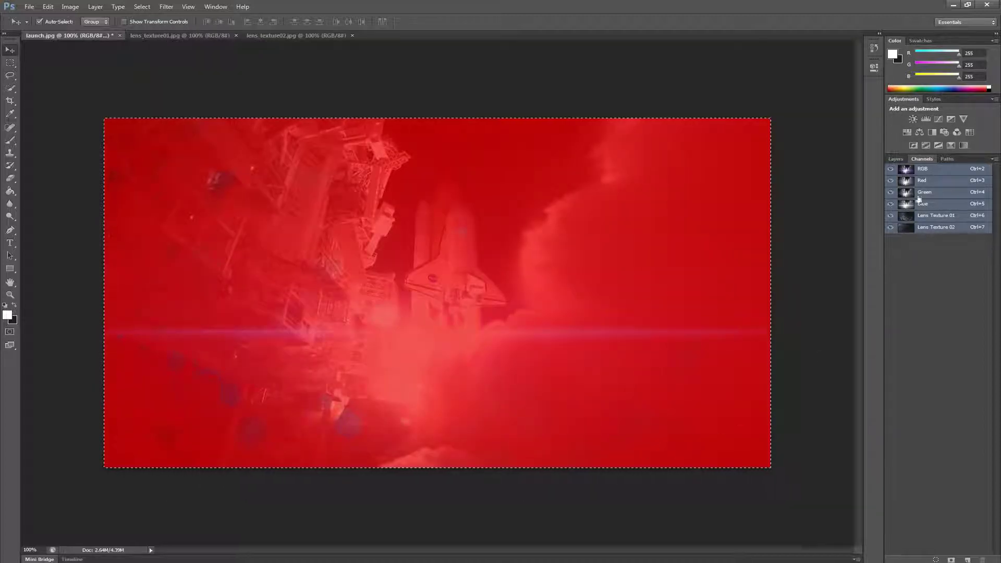
Select the RGB channel to hide the Lens Texture overlay and show the full-colour flared photo
{"action": "left_click", "coordinate": [933, 171]}
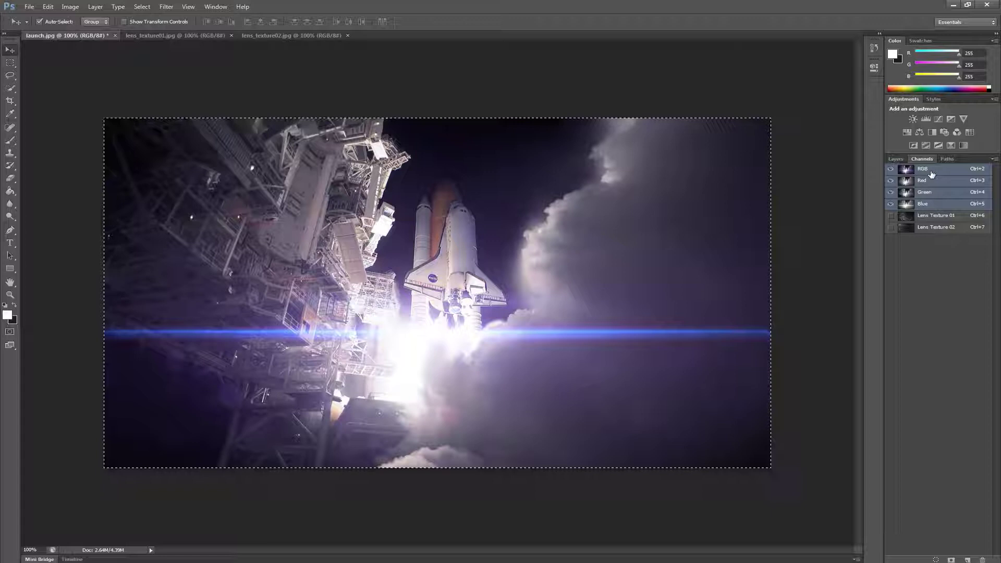